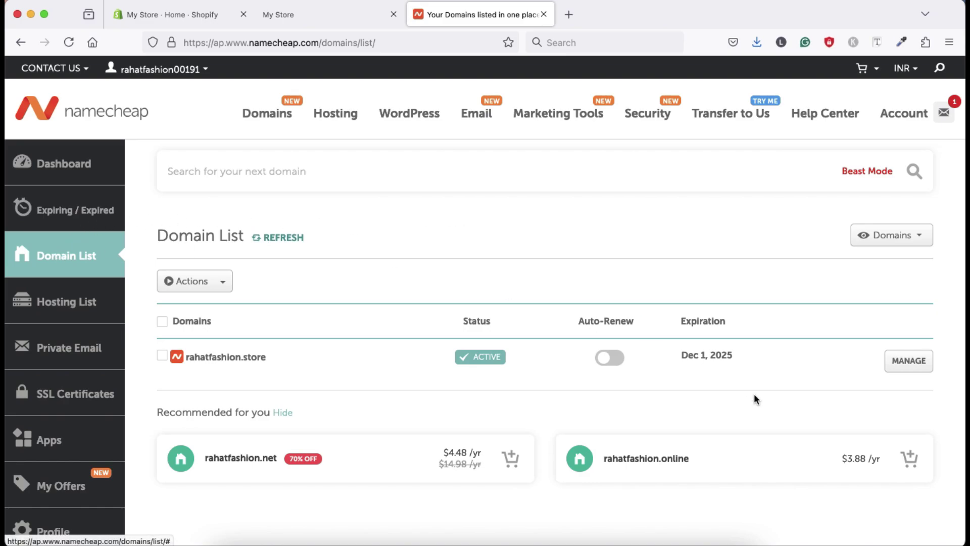
Open the management page for rahatfashion.store in Namecheap, and switch to Shopify to open the store's domain settings
{"action": "left_click", "coordinate": [914, 364]}
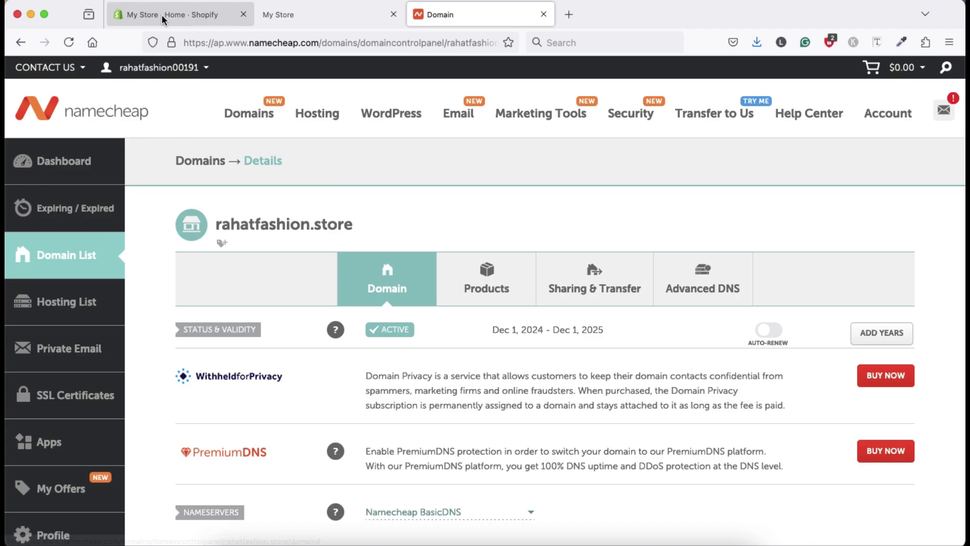
{"action": "left_click", "coordinate": [162, 14]}
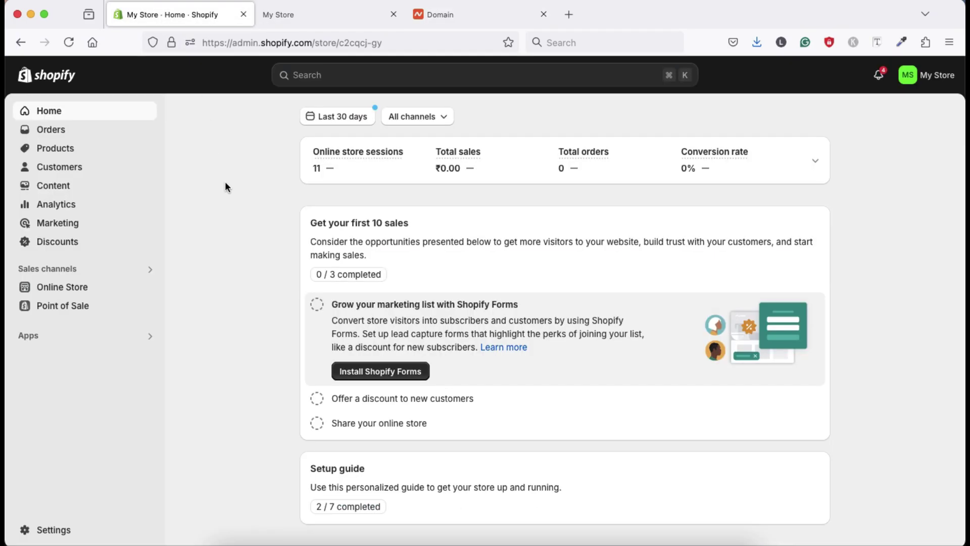
{"action": "left_click", "coordinate": [45, 530]}
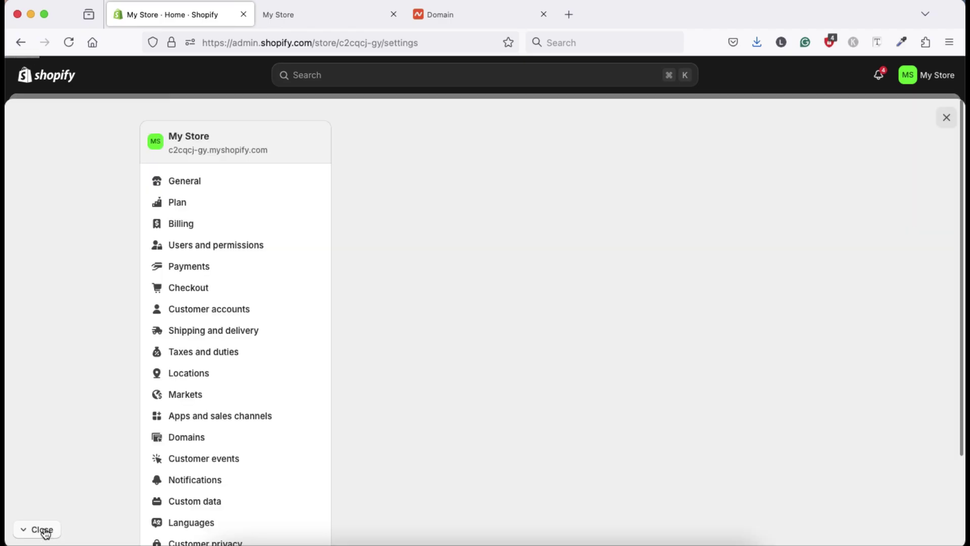
{"action": "left_click", "coordinate": [201, 440]}
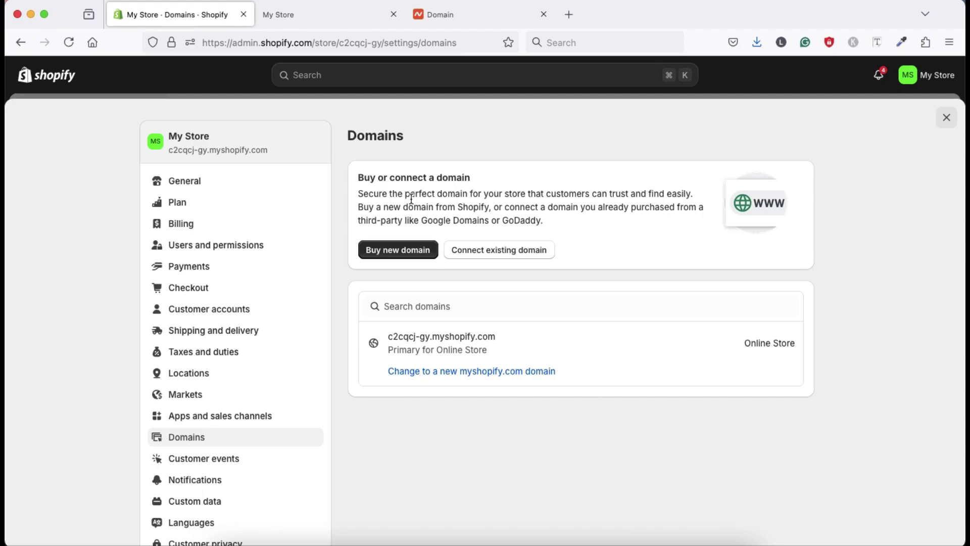
Start connecting an existing domain in Shopify, enter rahatfashion.store as the domain, and continue to its DNS setup instructions
{"action": "mouse_move", "coordinate": [455, 16]}
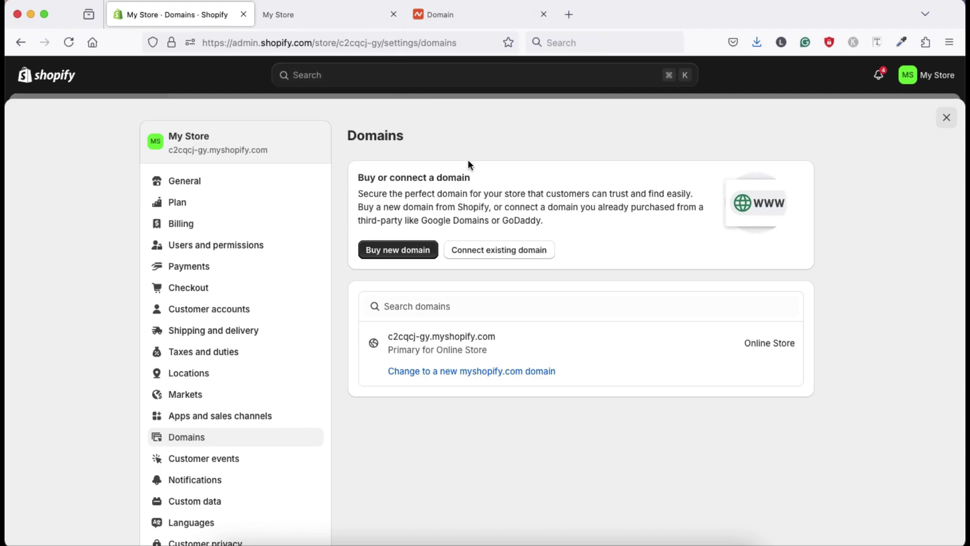
{"action": "left_click", "coordinate": [486, 258]}
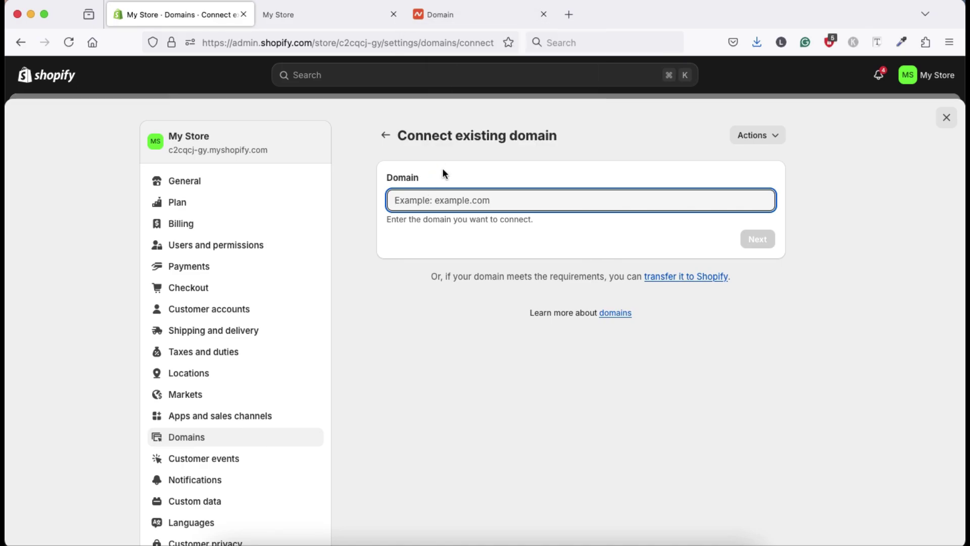
{"action": "left_click", "coordinate": [448, 16]}
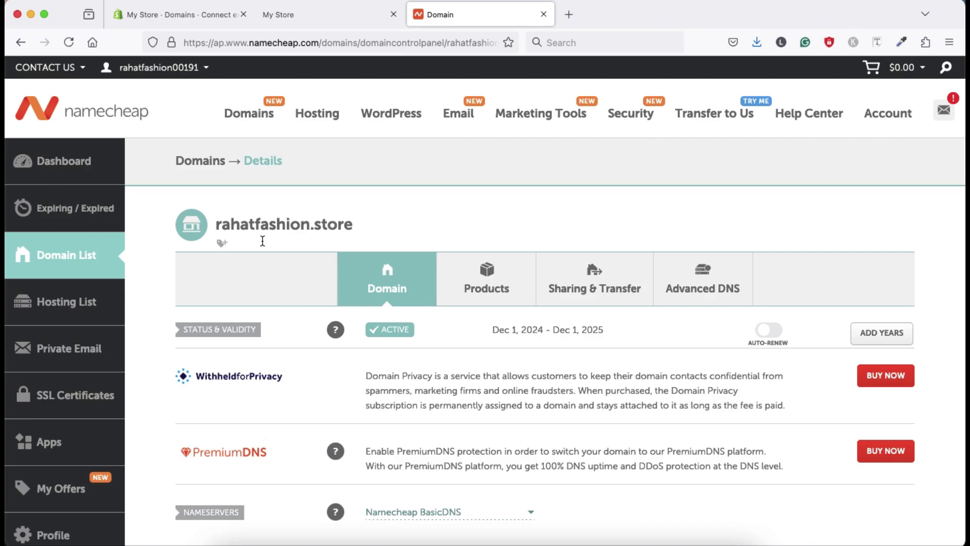
{"action": "key", "text": "ctrl+Tab"}
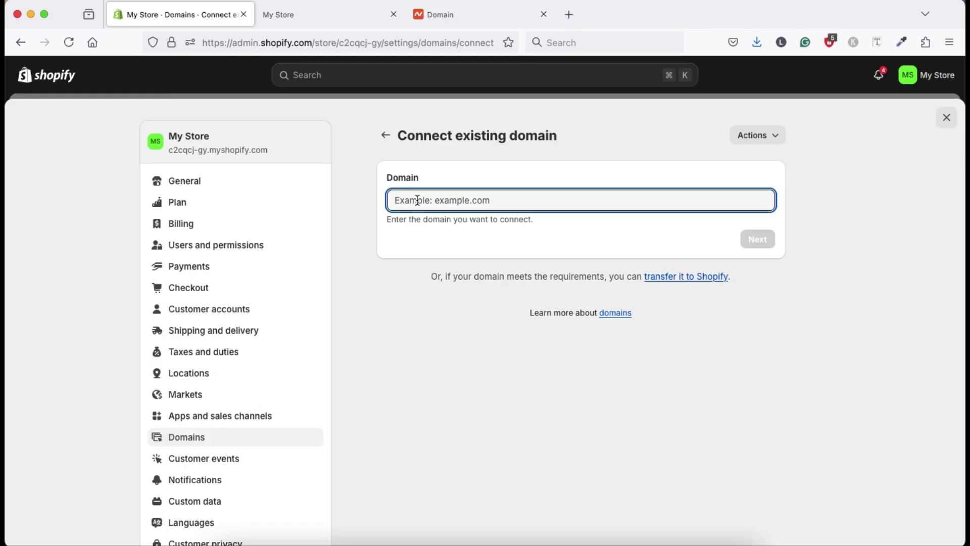
{"action": "type", "text": "rahatfashion.store"}
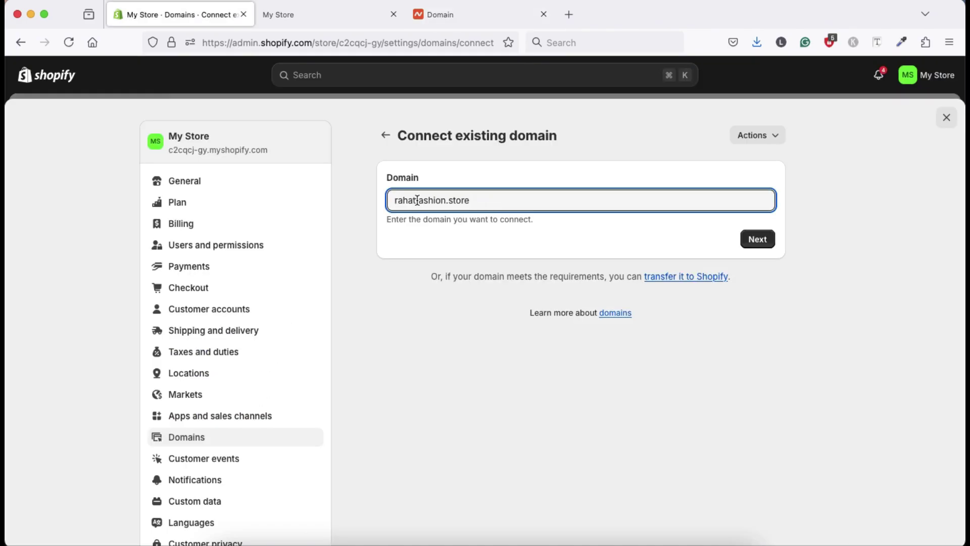
{"action": "left_click", "coordinate": [753, 242]}
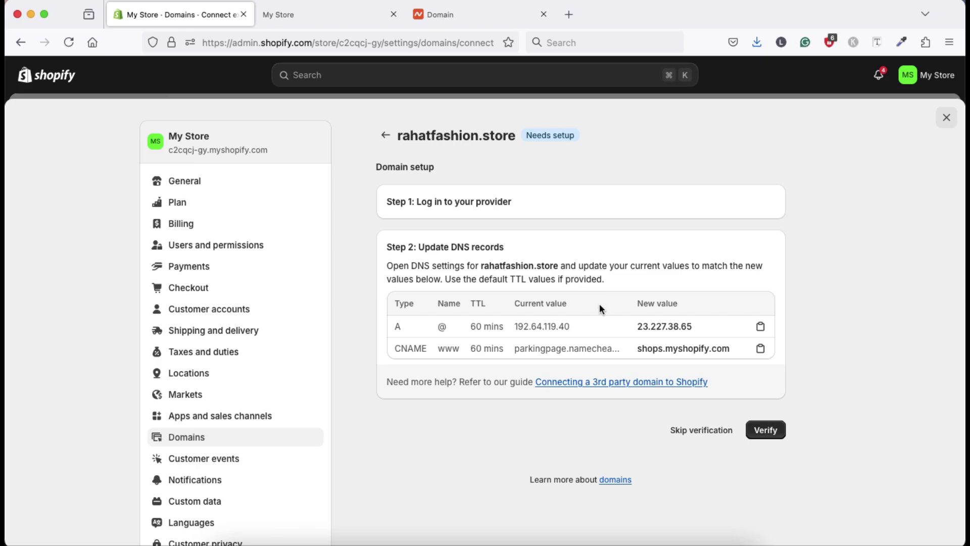
Switch to Namecheap and apply the Shopify DNS template in rahatfashion.store's advanced DNS settings, accepting the change to the current records
{"action": "left_click", "coordinate": [453, 13]}
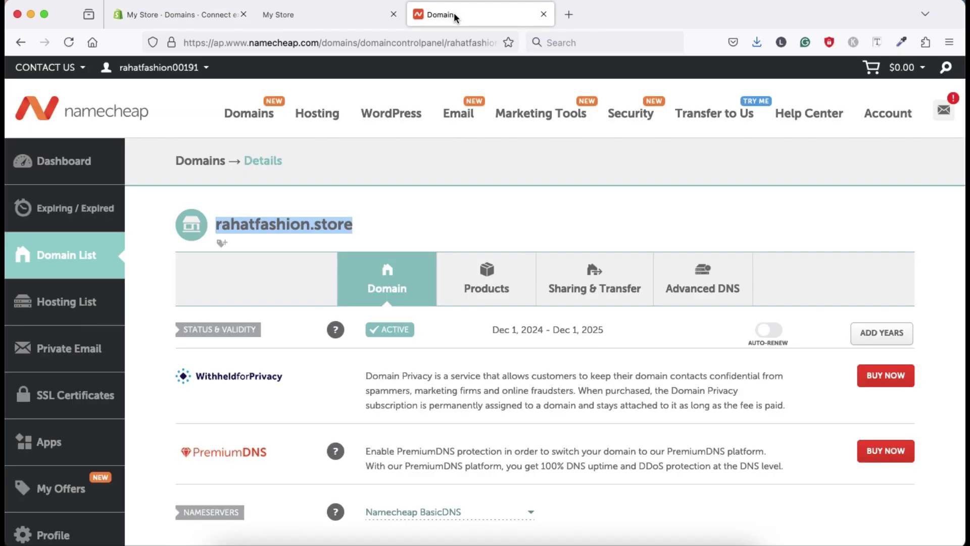
{"action": "left_click", "coordinate": [701, 286]}
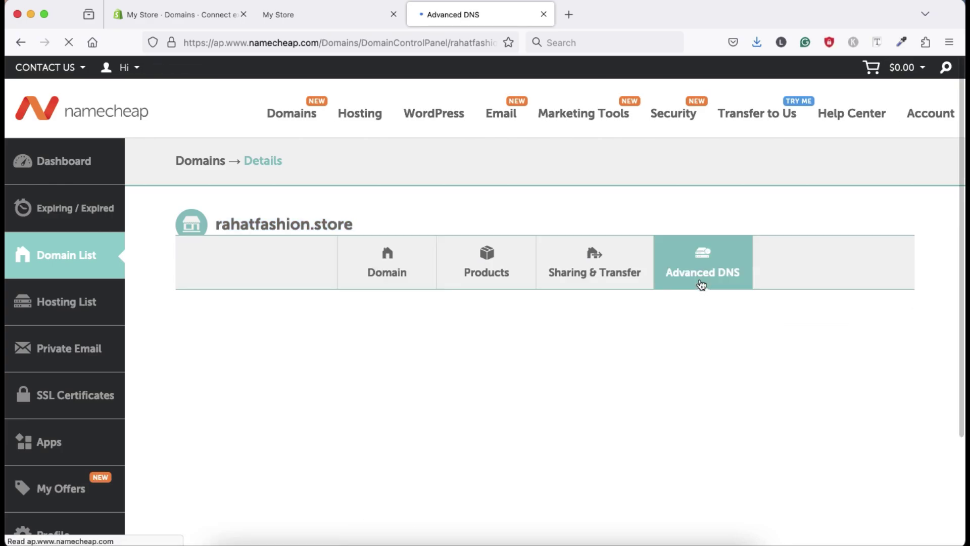
{"action": "left_click", "coordinate": [489, 330]}
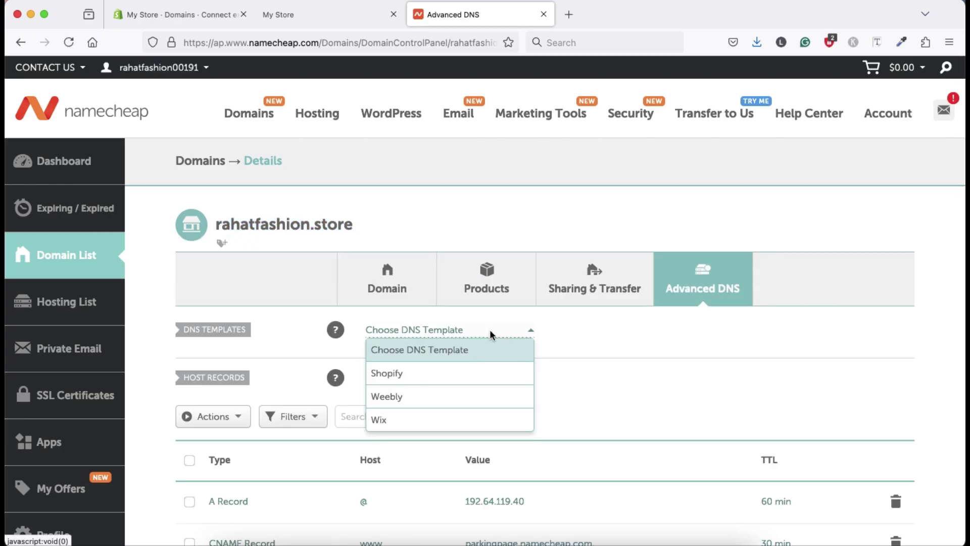
{"action": "left_click", "coordinate": [408, 373]}
{"action": "scroll", "coordinate": [741, 314], "scroll_direction": "down", "scroll_amount": 1}
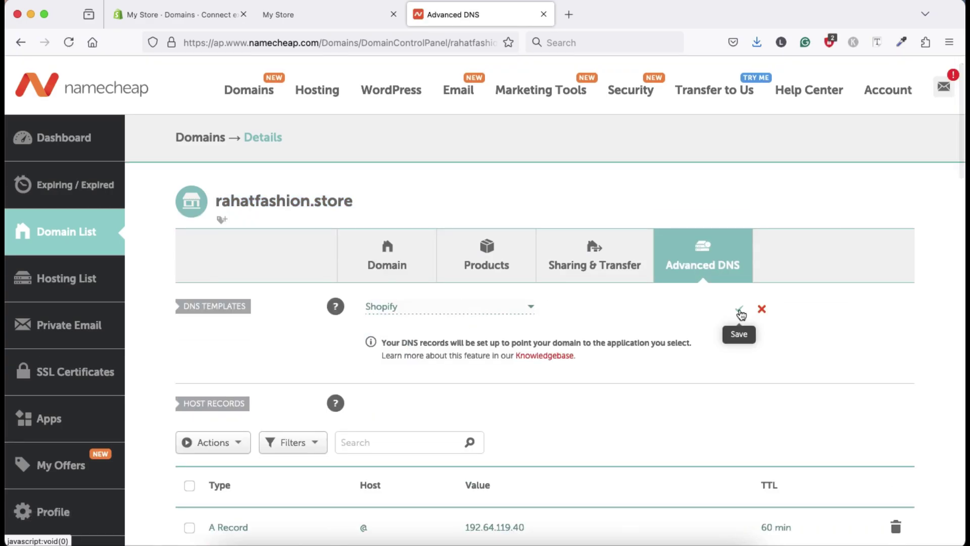
{"action": "left_click", "coordinate": [740, 312]}
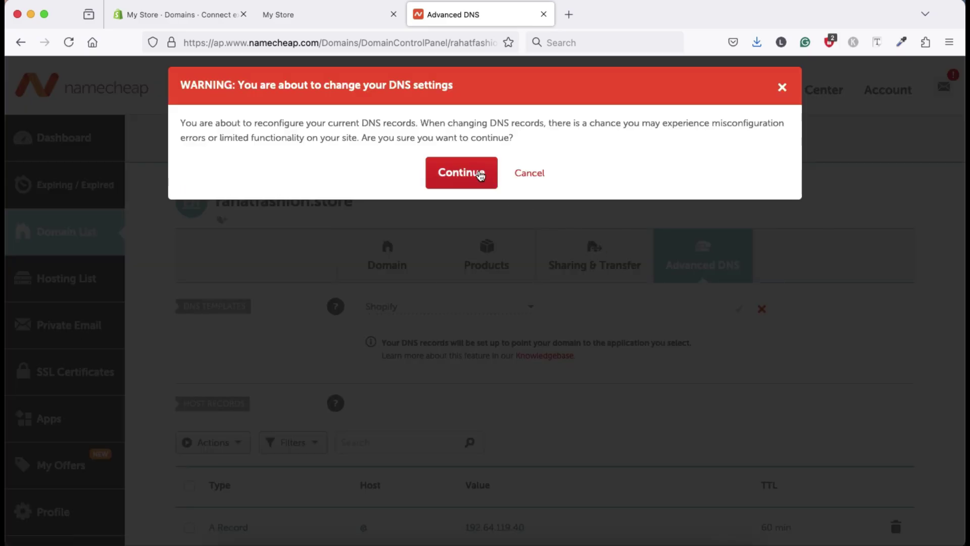
{"action": "left_click", "coordinate": [462, 173]}
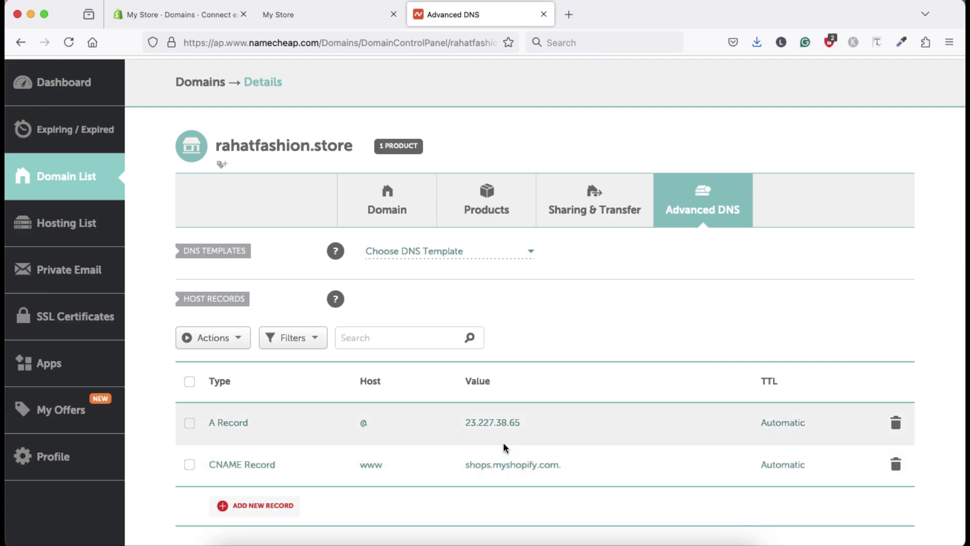
Copy the new A record value from Shopify into Namecheap's @ host record as 23.227.38.65, set its TTL to 60 min, and save it
{"action": "key", "text": "super+1"}
{"action": "left_click", "coordinate": [760, 325]}
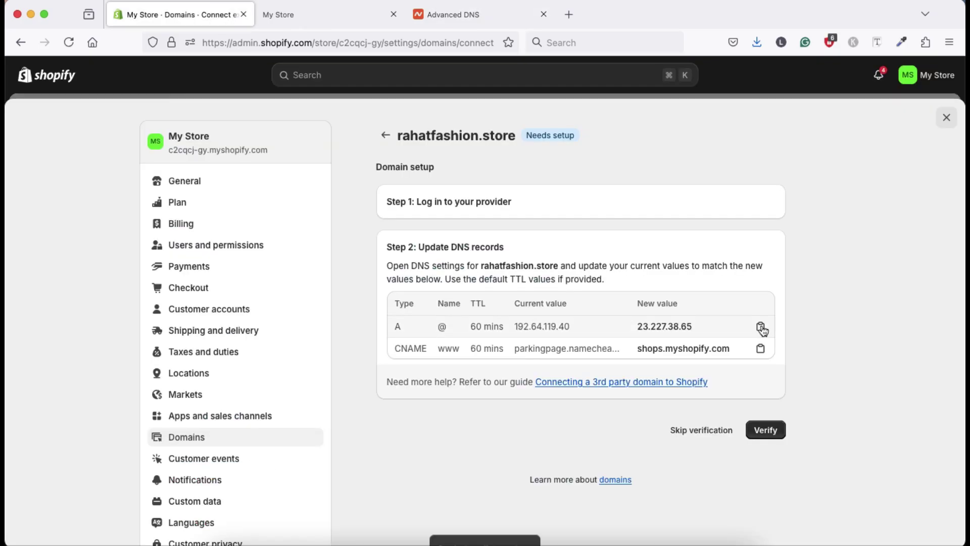
{"action": "key", "text": "super+3"}
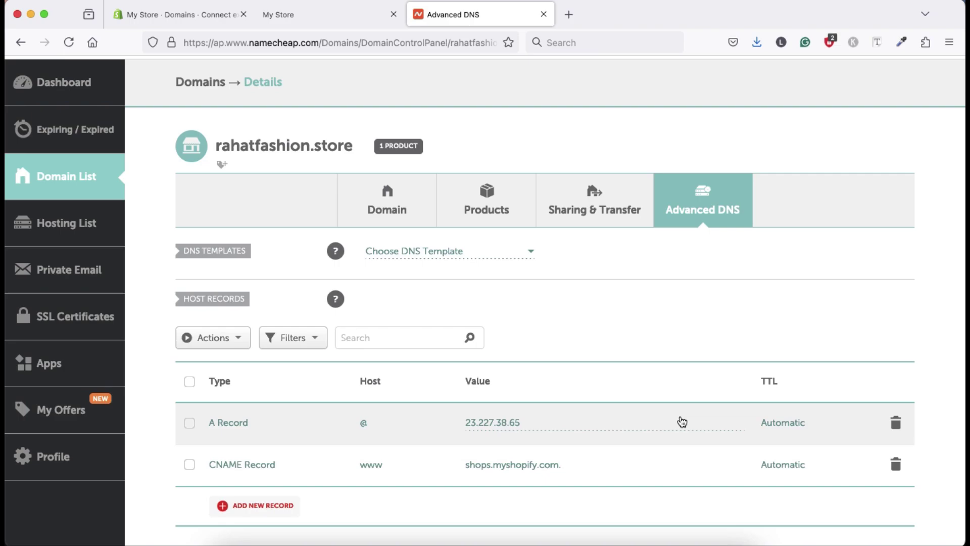
{"action": "left_click", "coordinate": [533, 422]}
{"action": "key", "text": "super+a"}
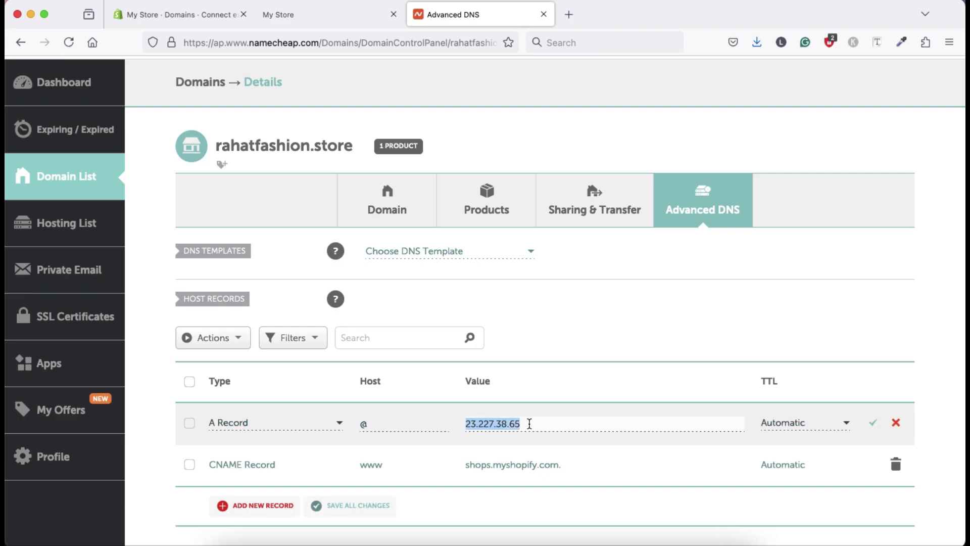
{"action": "key", "text": "BackSpace"}
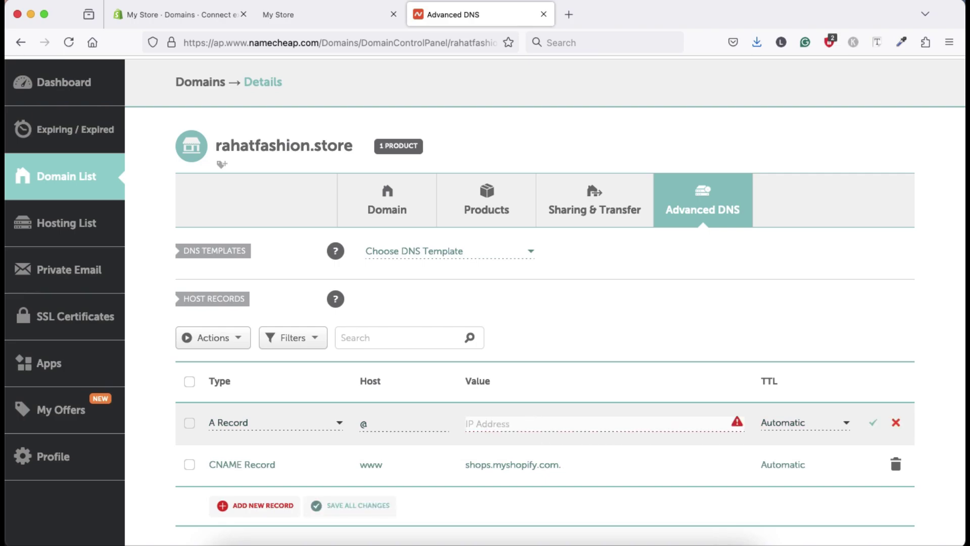
{"action": "key", "text": "super+v"}
{"action": "key", "text": "ctrl+Tab"}
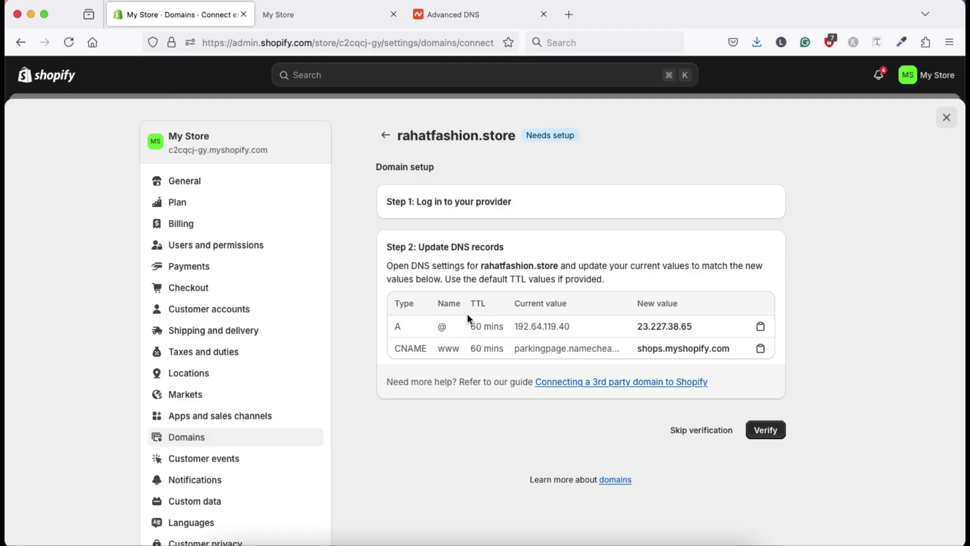
{"action": "left_click", "coordinate": [451, 13]}
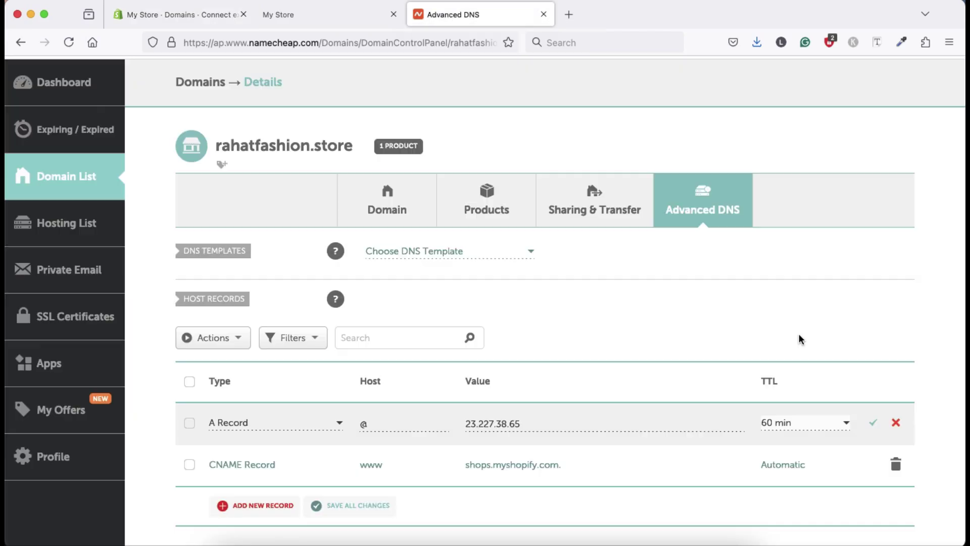
{"action": "left_click", "coordinate": [873, 426]}
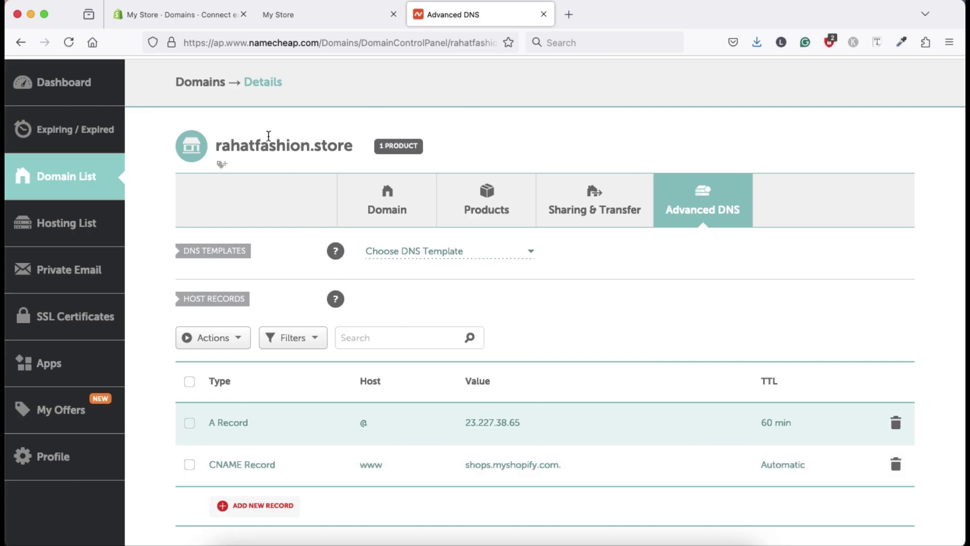
Copy the CNAME value shops.myshopify.com from Shopify into Namecheap's www host record, set its TTL to 60 min, and save it
{"action": "left_click", "coordinate": [177, 14]}
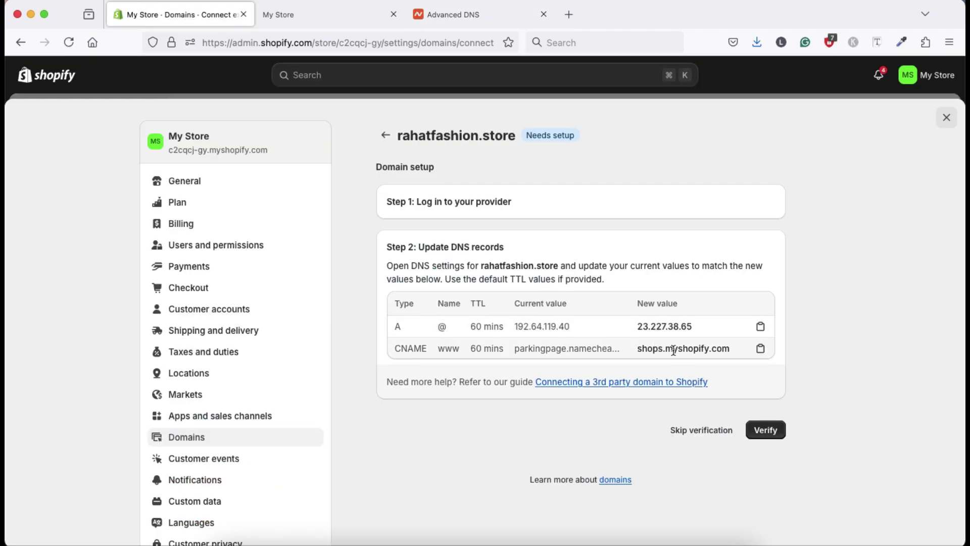
{"action": "left_click", "coordinate": [761, 348]}
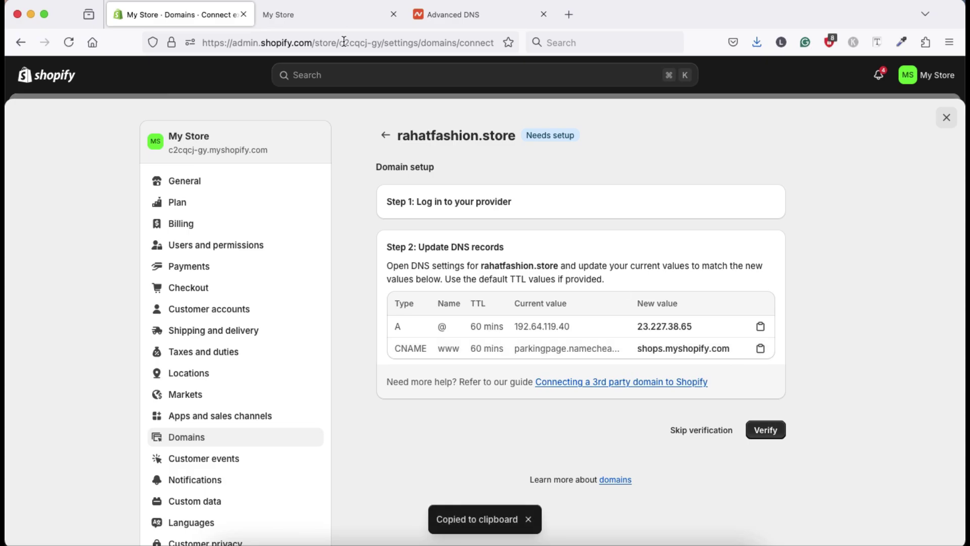
{"action": "left_click", "coordinate": [456, 16]}
{"action": "left_click", "coordinate": [533, 464]}
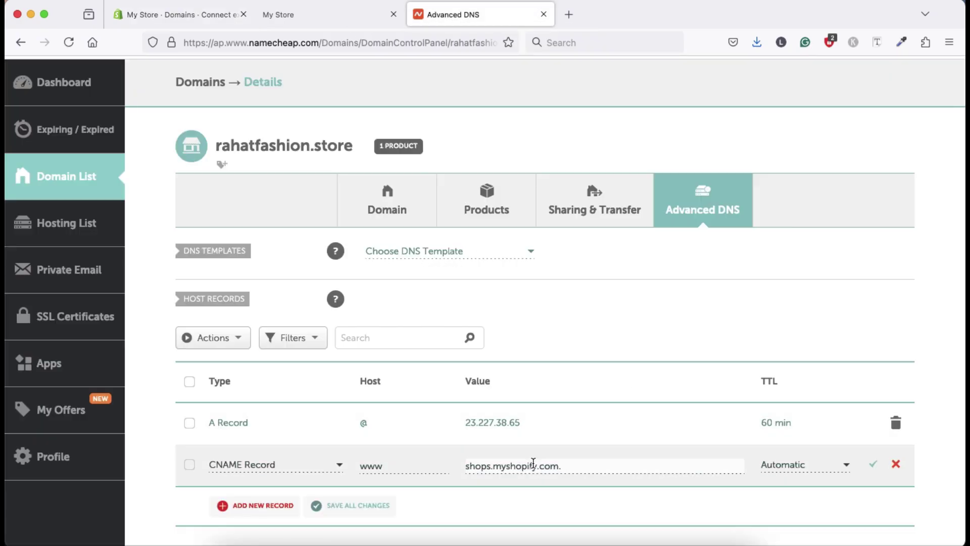
{"action": "triple_click", "coordinate": [567, 463]}
{"action": "key", "text": "BackSpace"}
{"action": "key", "text": "super+v"}
{"action": "key", "text": "ctrl+Tab"}
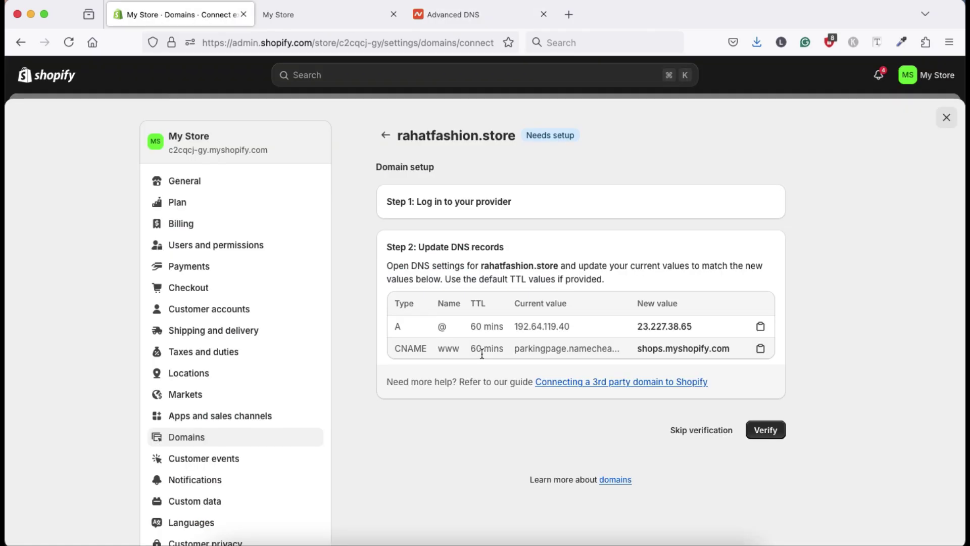
{"action": "left_click", "coordinate": [457, 13]}
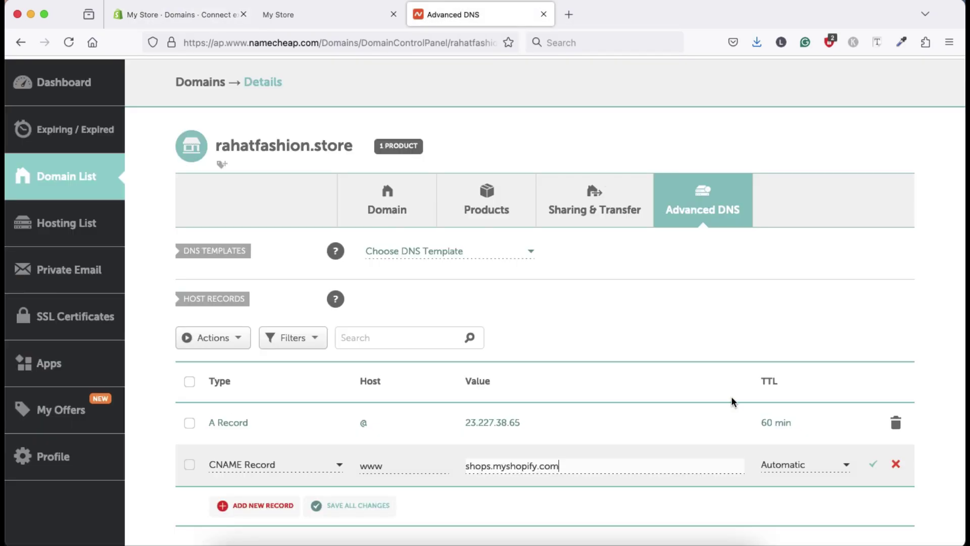
{"action": "left_click", "coordinate": [843, 464]}
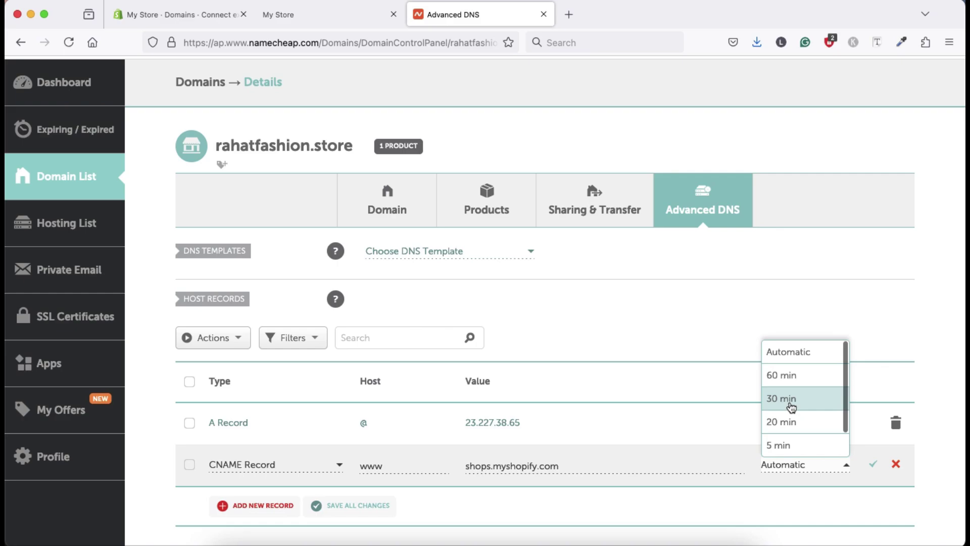
{"action": "left_click", "coordinate": [786, 376]}
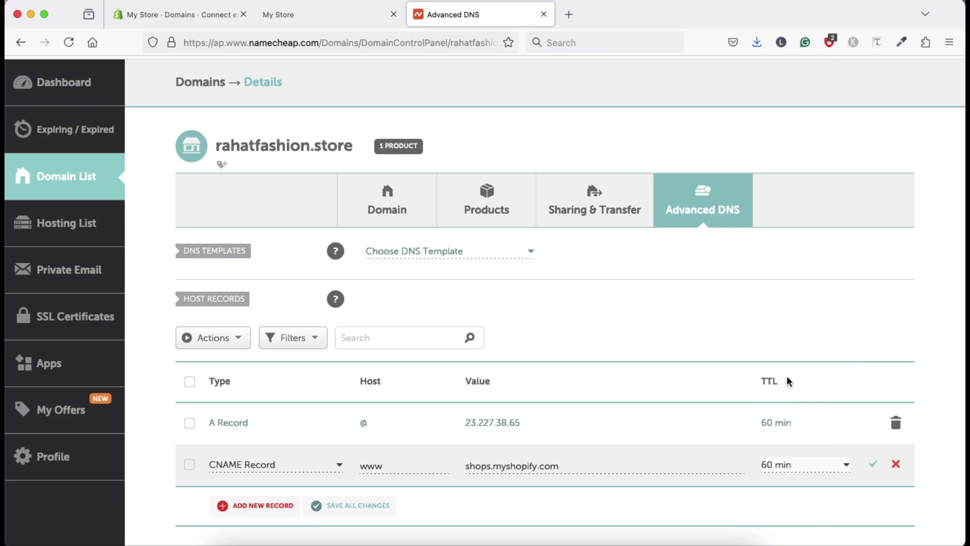
{"action": "left_click", "coordinate": [874, 464]}
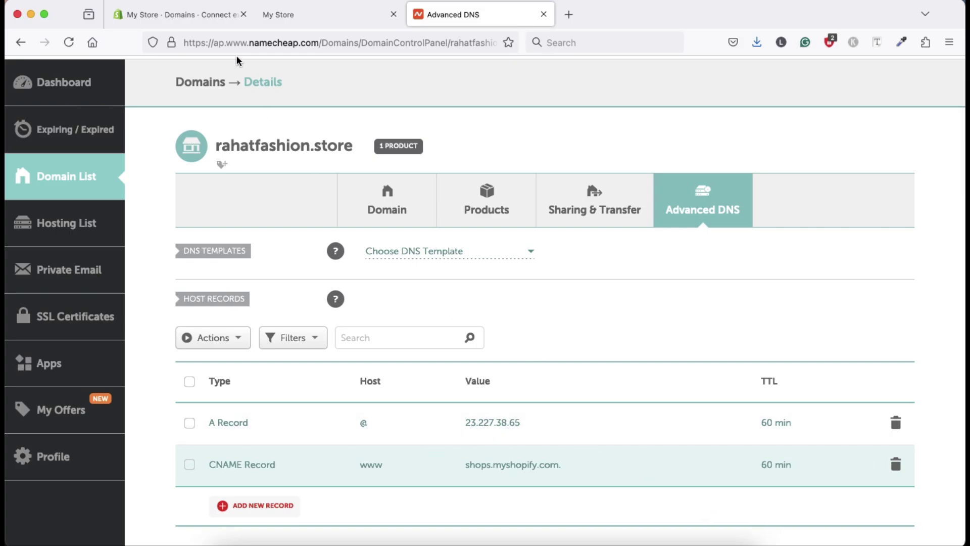
Switch to Shopify, verify the connection of rahatfashion.store, and view the live site from the domain's details
{"action": "left_click", "coordinate": [190, 15]}
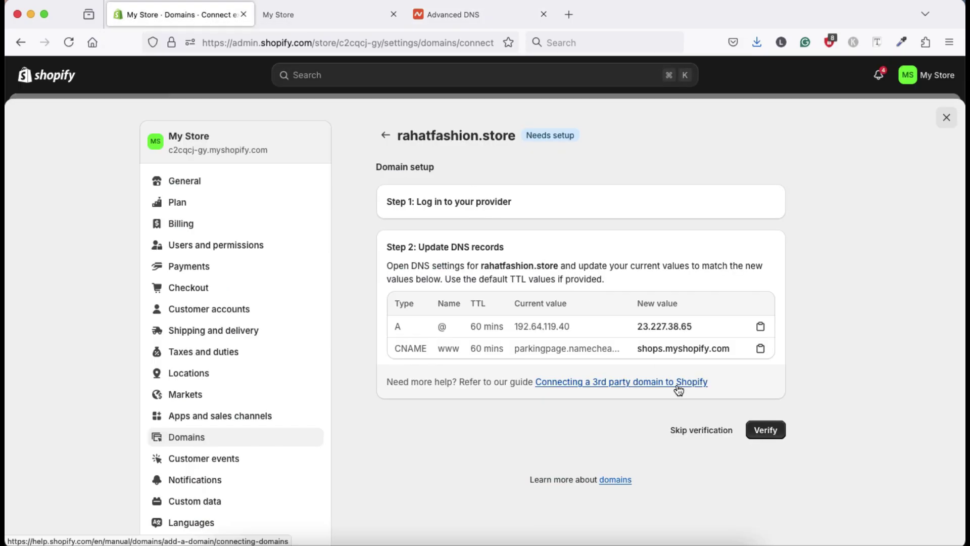
{"action": "left_click", "coordinate": [766, 430]}
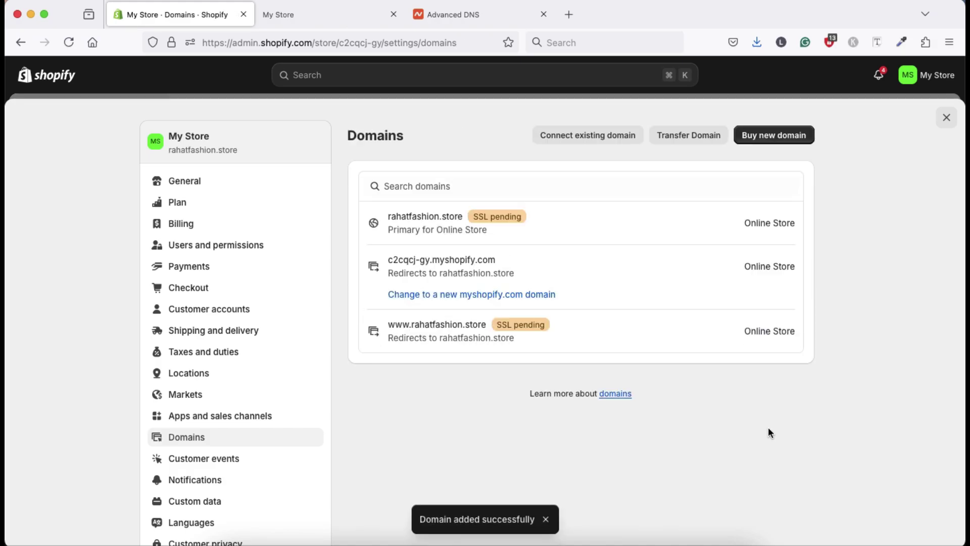
{"action": "left_click", "coordinate": [490, 226]}
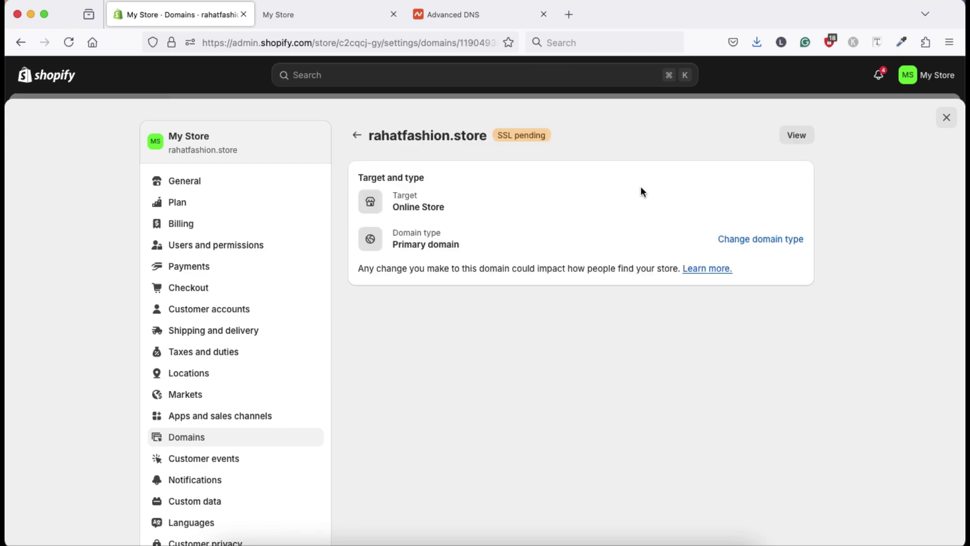
{"action": "left_click", "coordinate": [797, 136]}
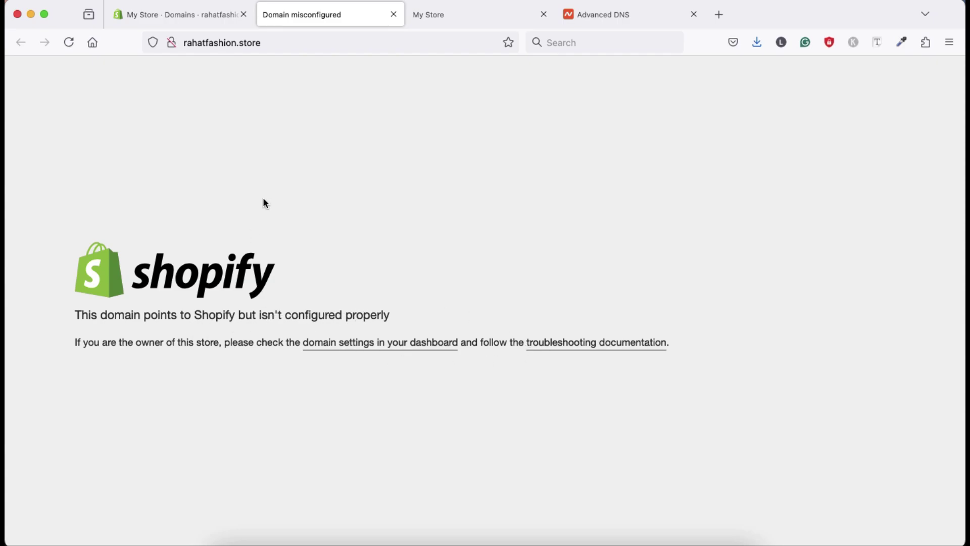
{"action": "left_click", "coordinate": [149, 16]}
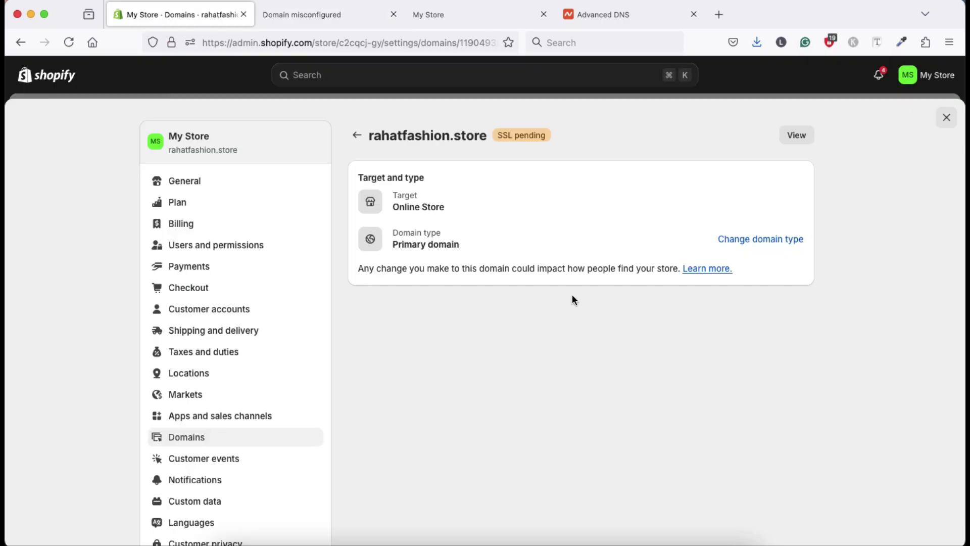
{"action": "left_click", "coordinate": [604, 327]}
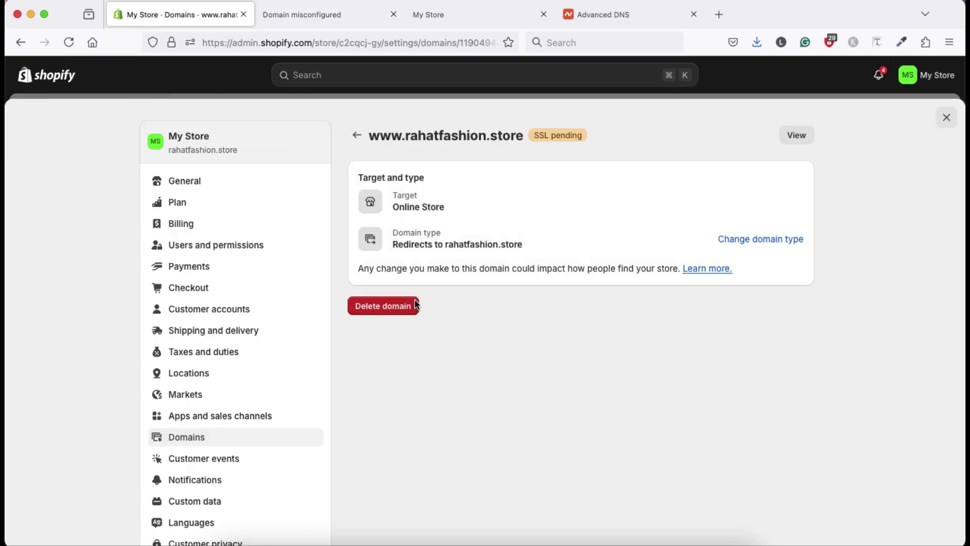
{"action": "left_click", "coordinate": [379, 307]}
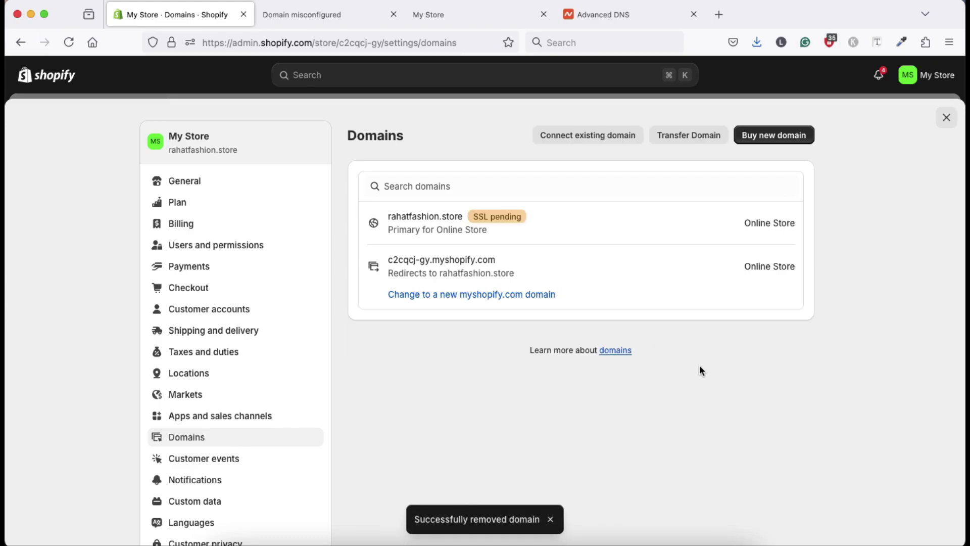
{"action": "left_click", "coordinate": [63, 42]}
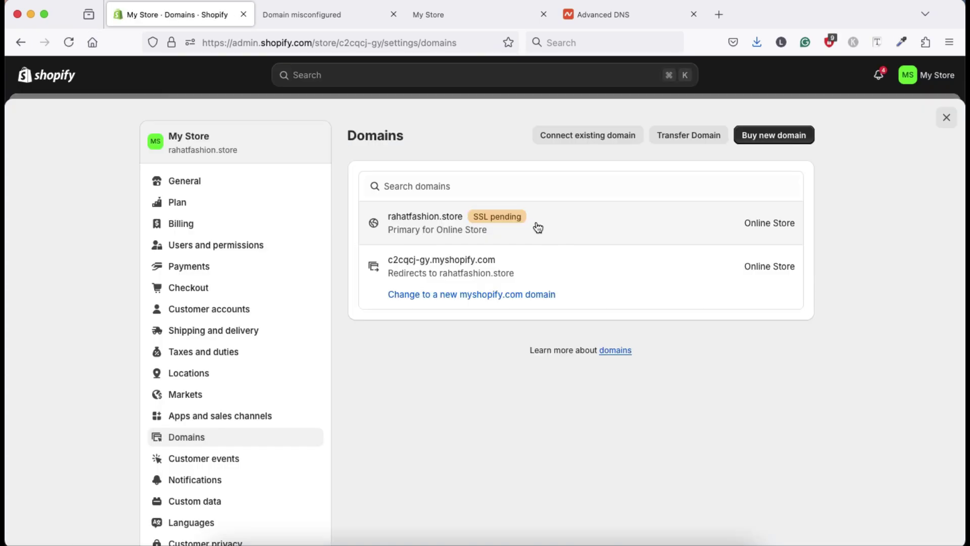
View the live site from rahatfashion.store's domain details, check its connection security information, and return to the Shopify domain details
{"action": "left_click", "coordinate": [566, 224]}
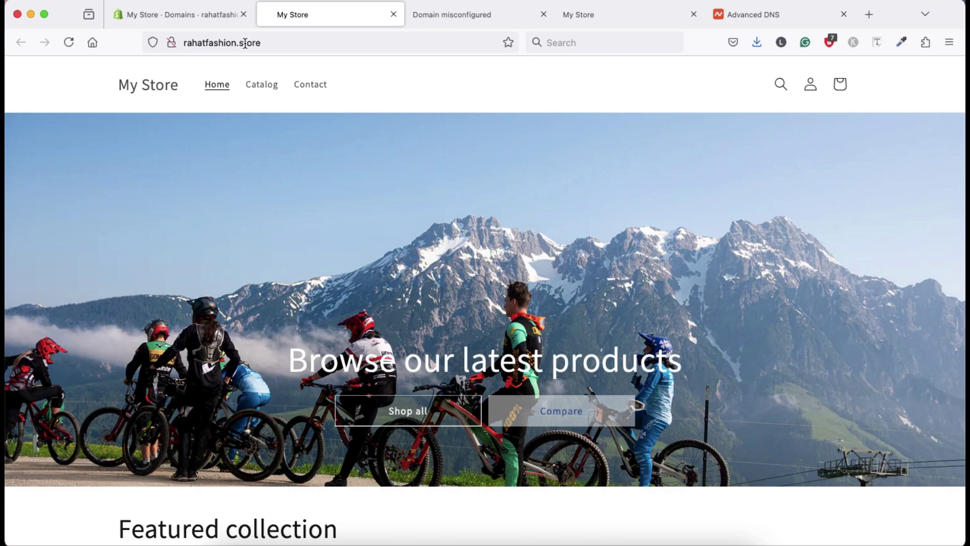
{"action": "left_click", "coordinate": [172, 43]}
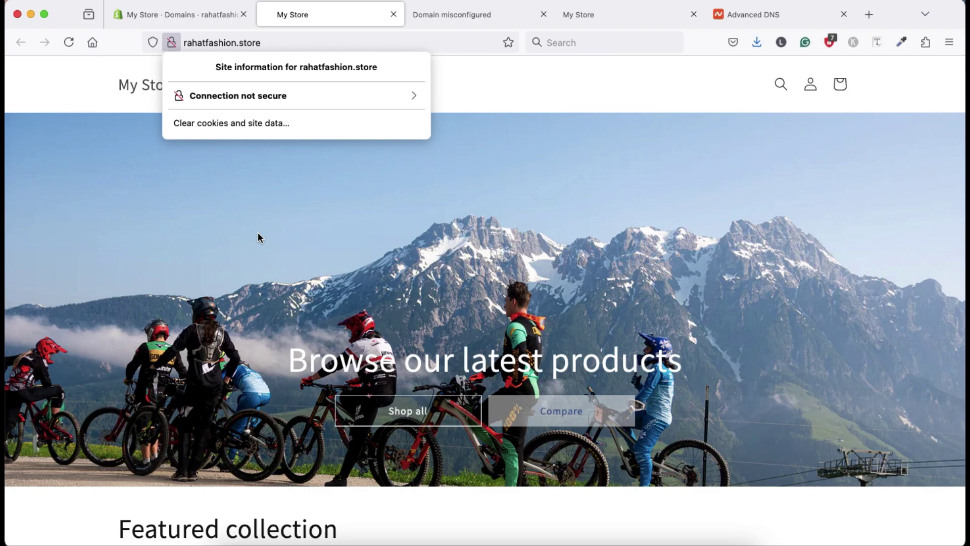
{"action": "left_click", "coordinate": [286, 253]}
{"action": "left_click", "coordinate": [172, 14]}
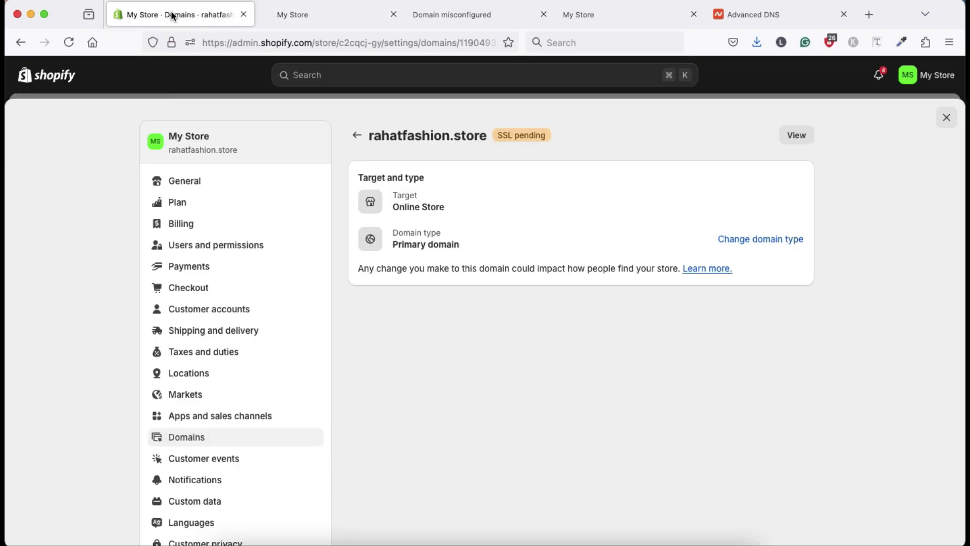